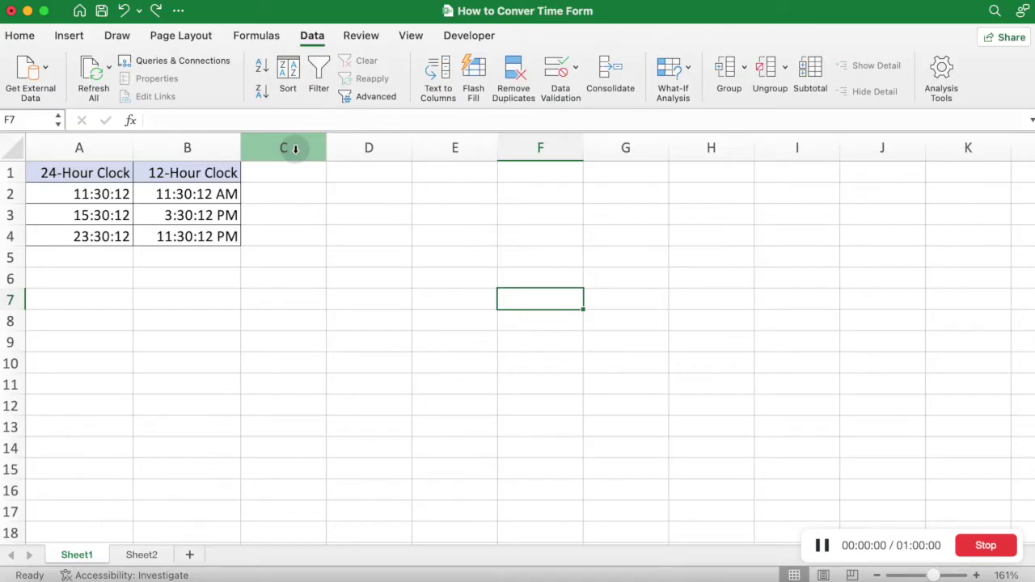
Apply the Time category's 1:30:55 PM format to columns C:D through Format Cells.
{"action": "left_click_drag", "start_coordinate": [295, 148], "coordinate": [358, 145]}
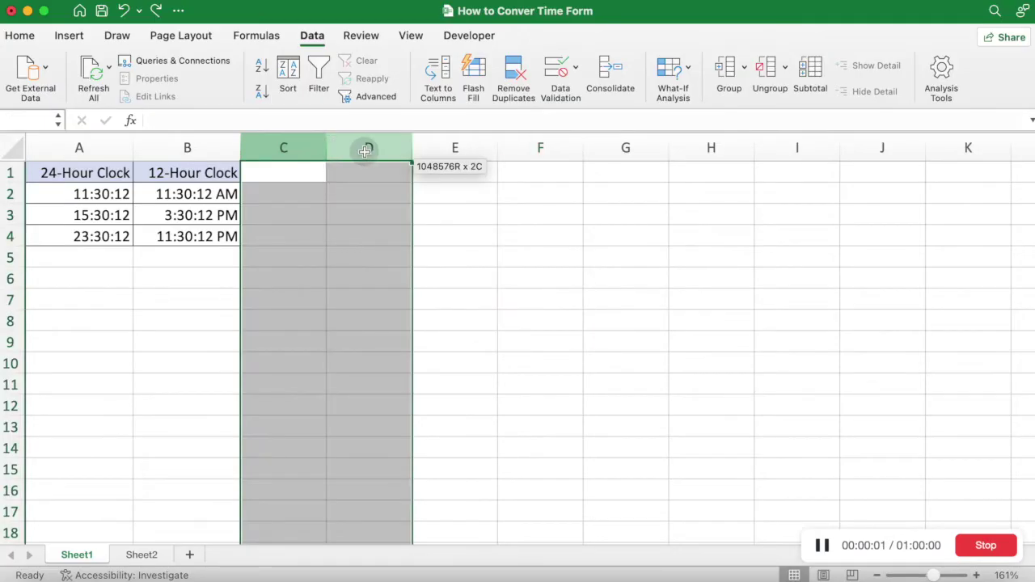
{"action": "right_click", "coordinate": [360, 231]}
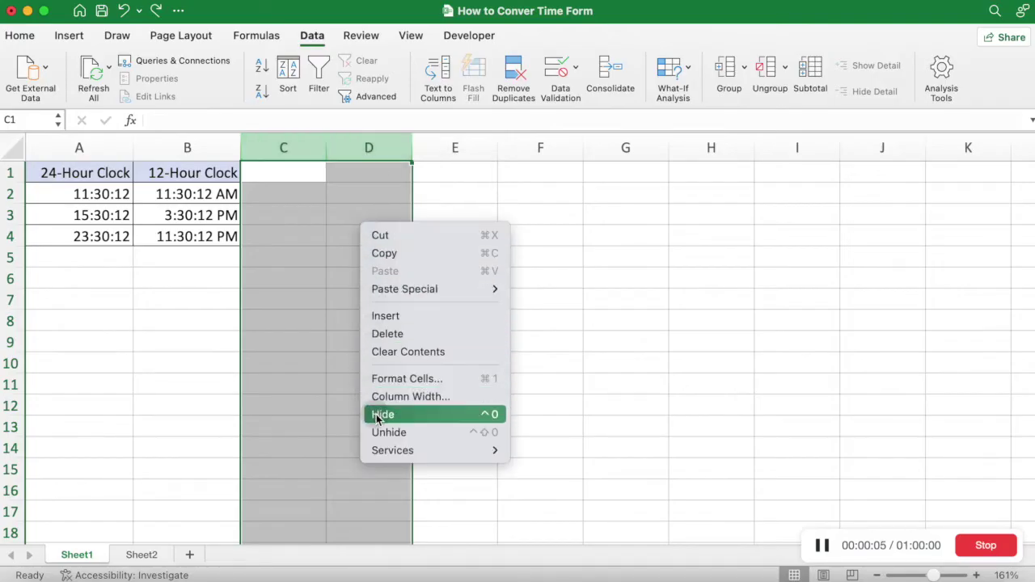
{"action": "left_click", "coordinate": [389, 385]}
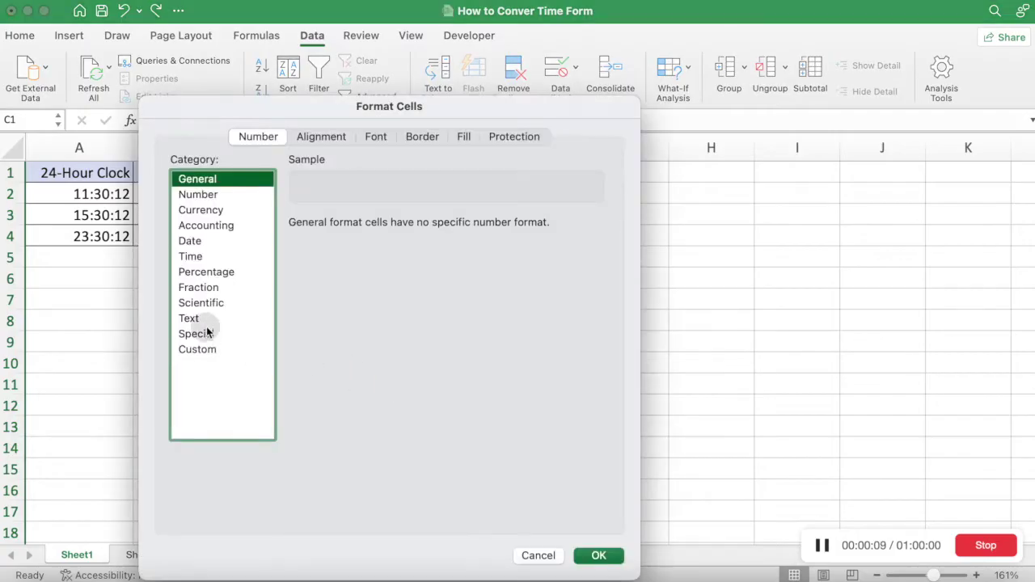
{"action": "left_click", "coordinate": [200, 259]}
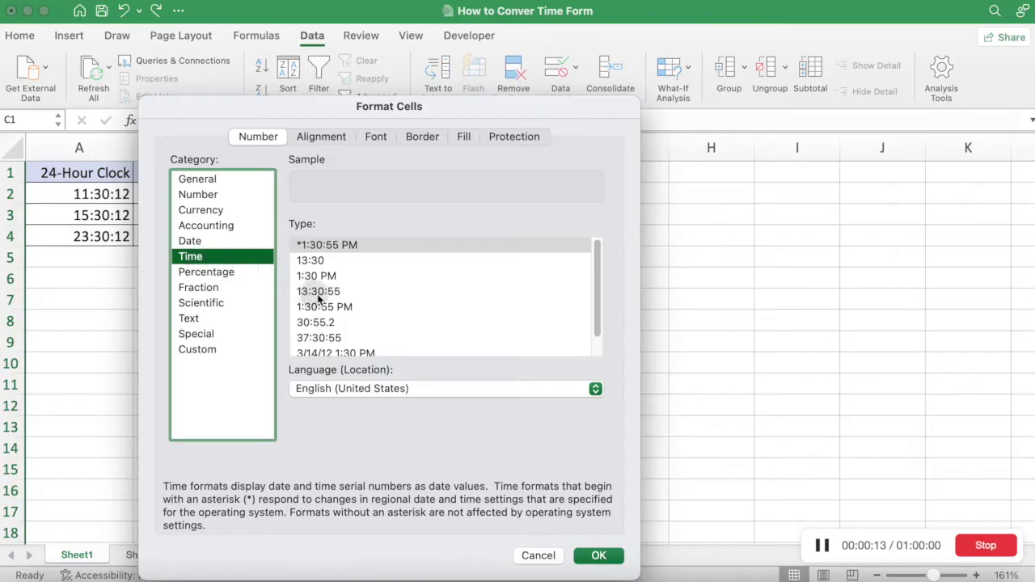
{"action": "left_click", "coordinate": [341, 308]}
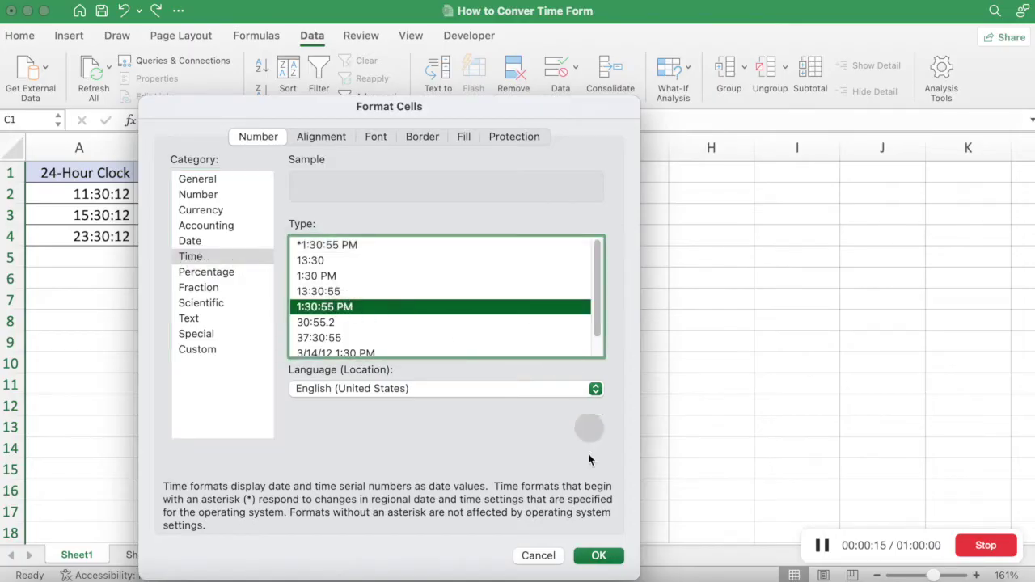
{"action": "left_click", "coordinate": [599, 556]}
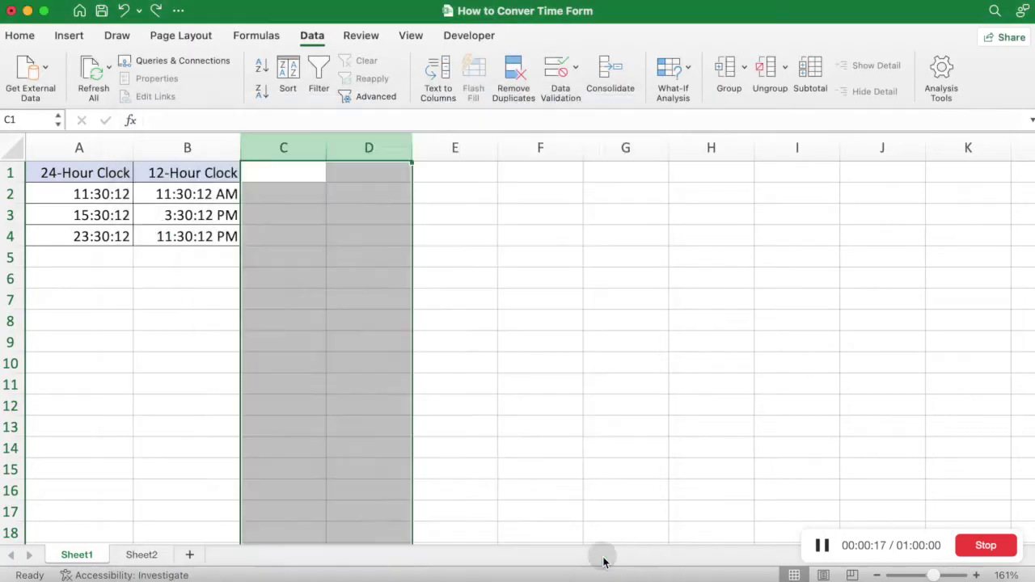
{"action": "left_click", "coordinate": [300, 196]}
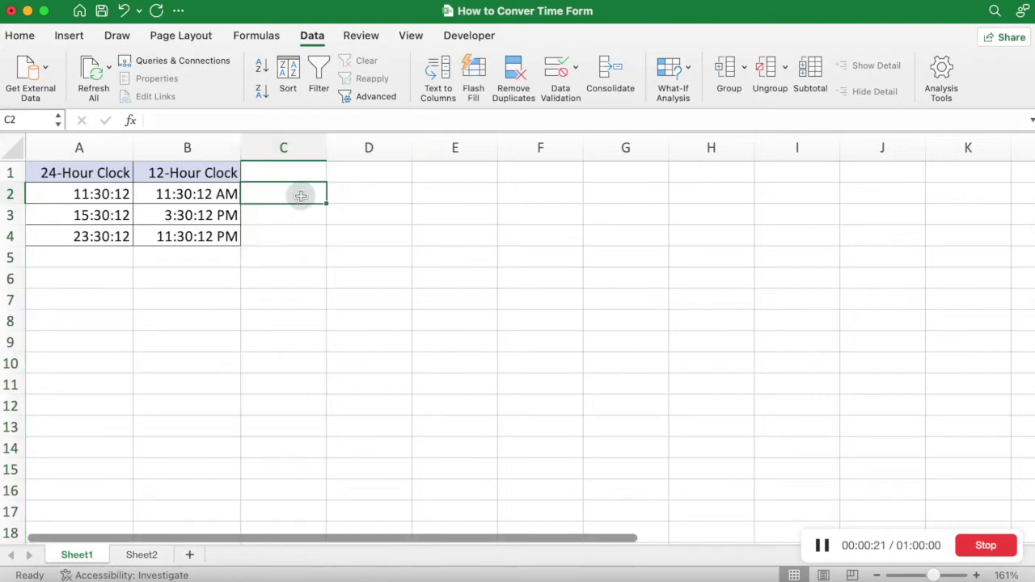
Enter 23:50:00 in C2 and 15:30:12 in C3.
{"action": "type", "text": "23:50:00"}
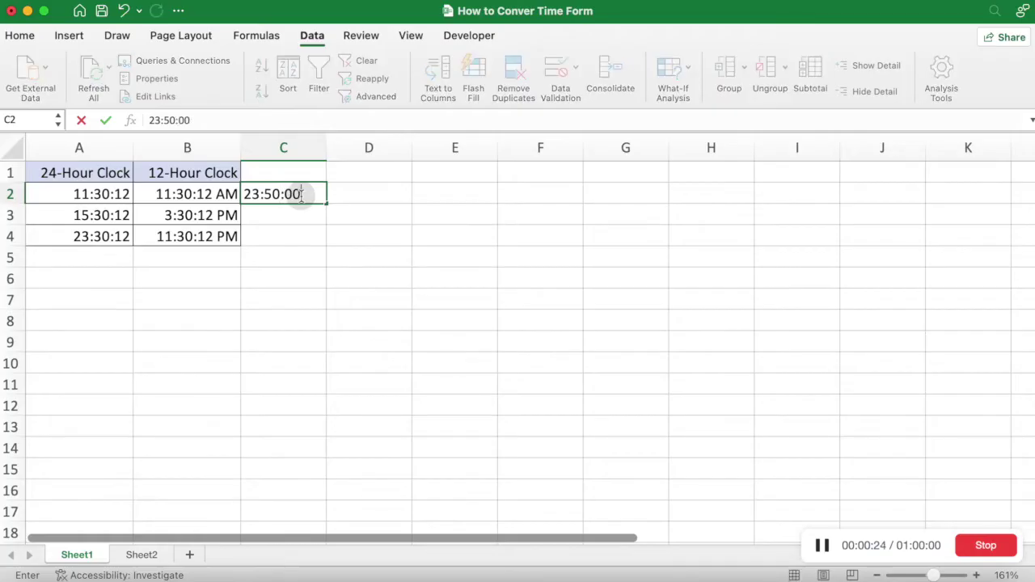
{"action": "key", "text": "Return"}
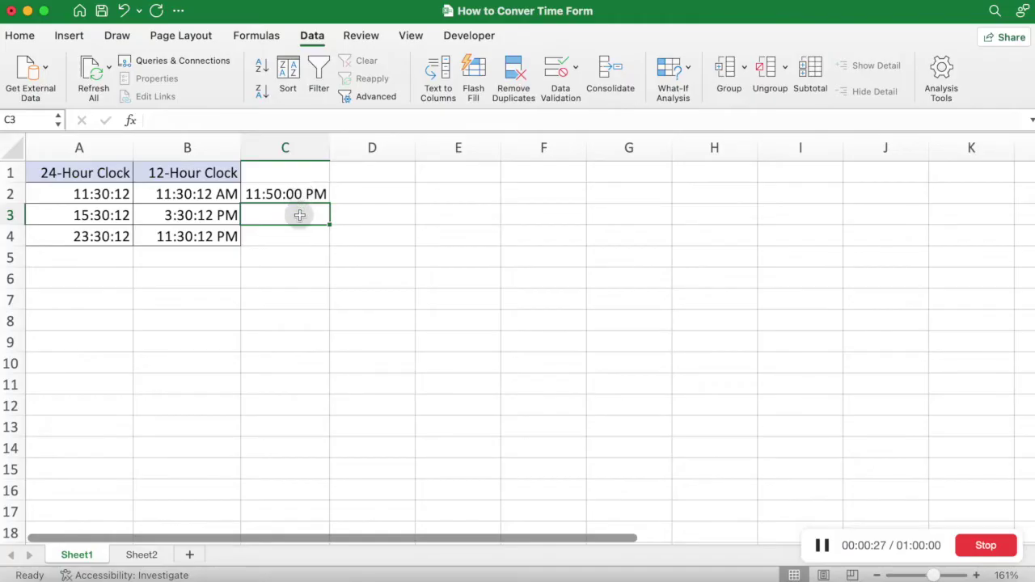
{"action": "type", "text": "15:30:12"}
{"action": "key", "text": "Return"}
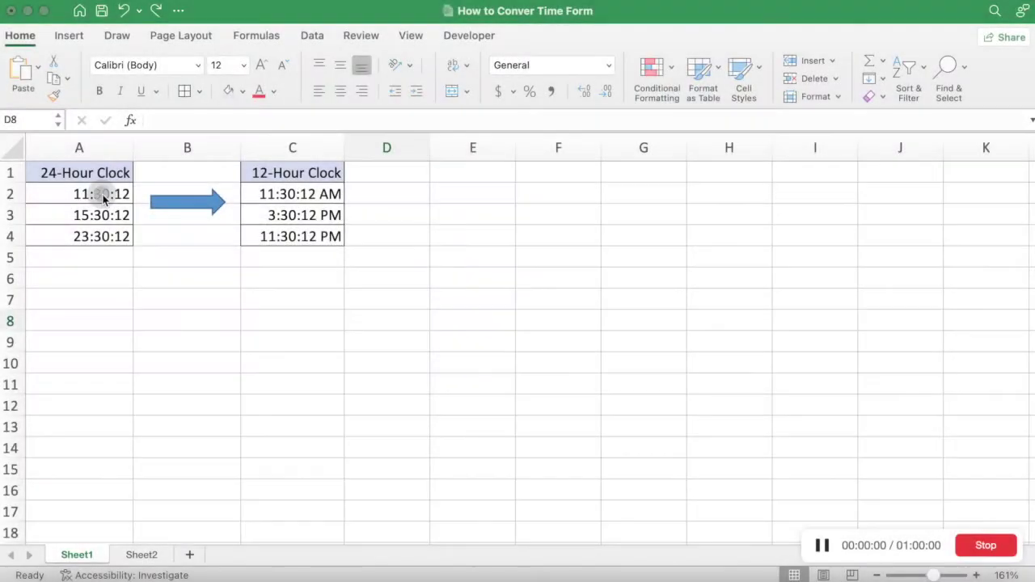
Give A2:A4 the 1:30:55 PM Time format so the 24-hour times show AM/PM.
{"action": "left_click_drag", "start_coordinate": [100, 194], "coordinate": [99, 237]}
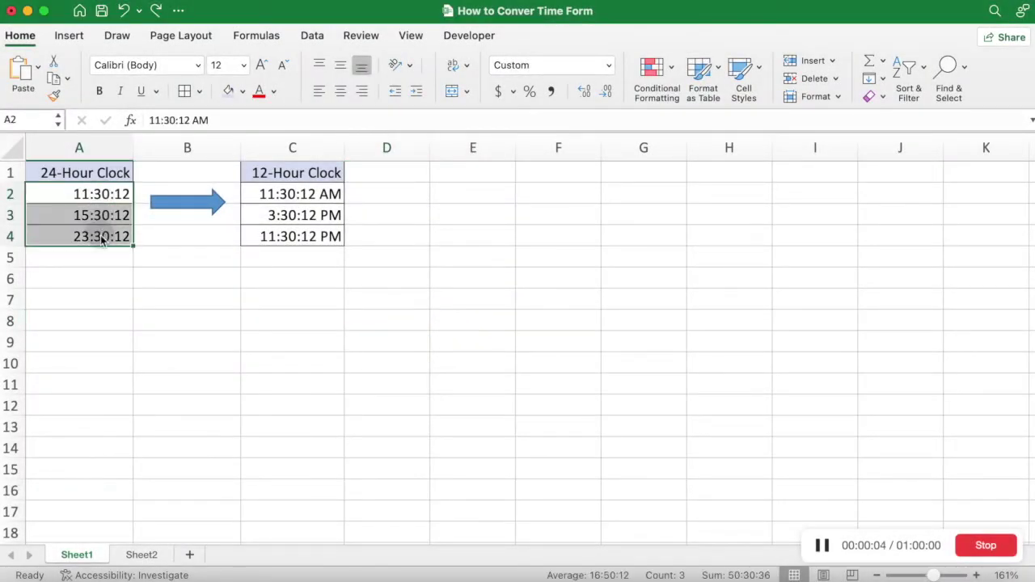
{"action": "right_click", "coordinate": [100, 237]}
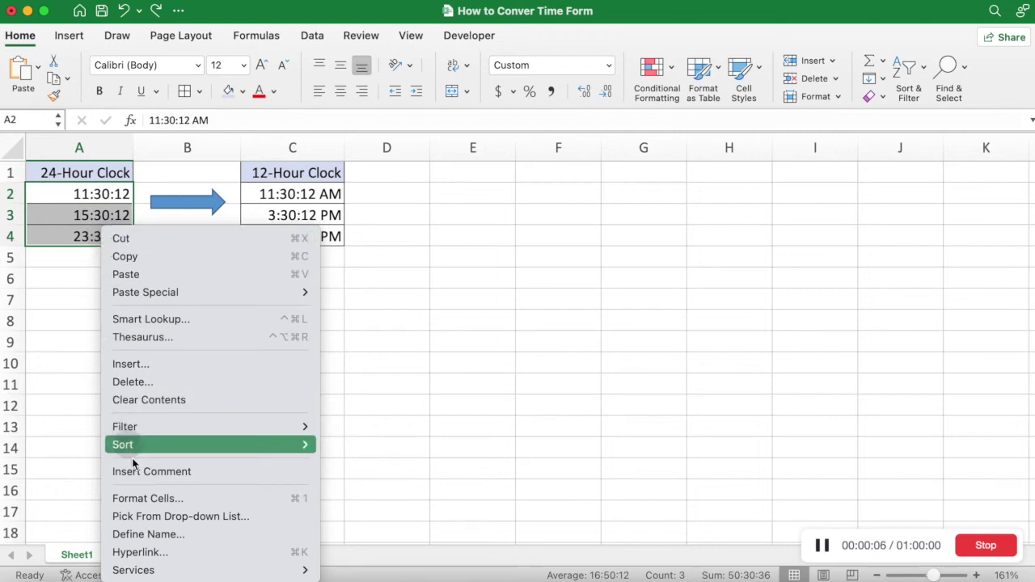
{"action": "left_click", "coordinate": [146, 499]}
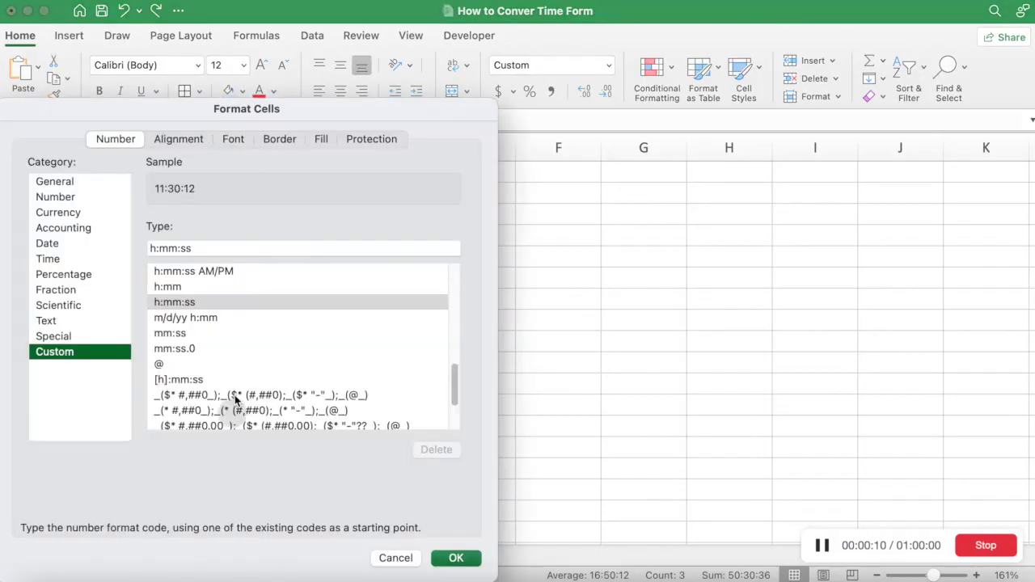
{"action": "left_click", "coordinate": [55, 261]}
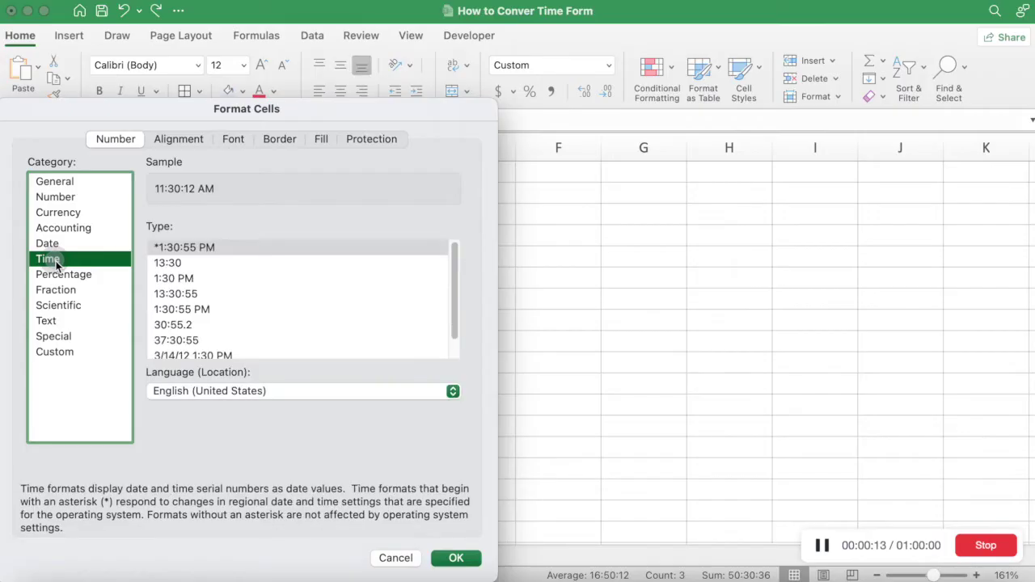
{"action": "left_click", "coordinate": [198, 311]}
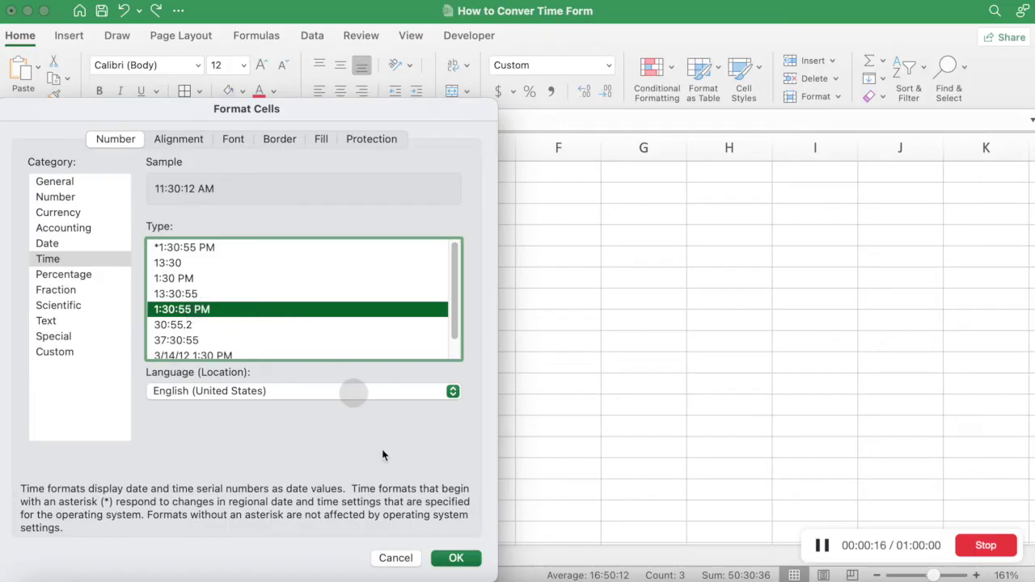
{"action": "key", "text": "Return"}
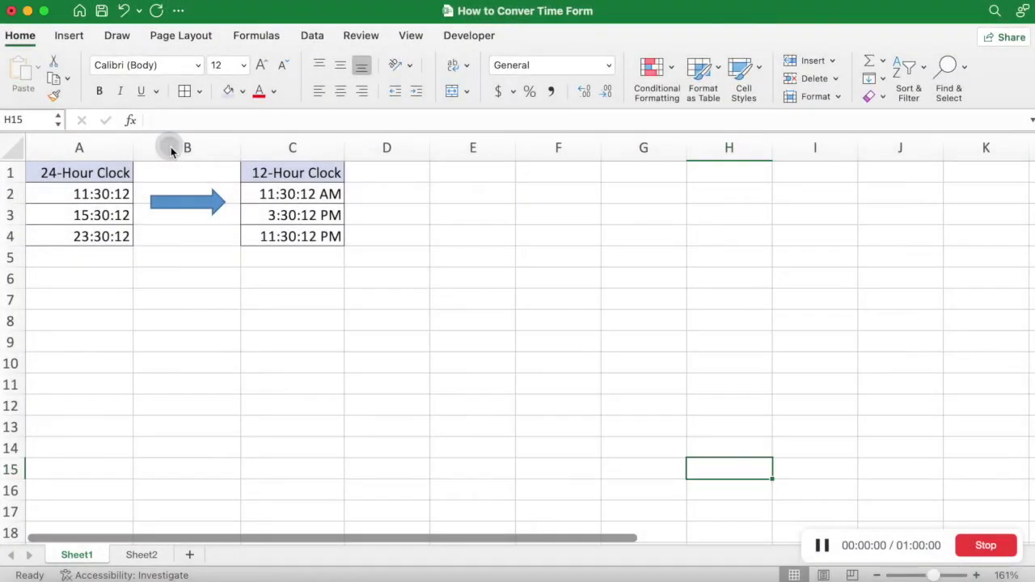
Insert a new empty column at B.
{"action": "left_click", "coordinate": [174, 147]}
{"action": "right_click", "coordinate": [175, 148]}
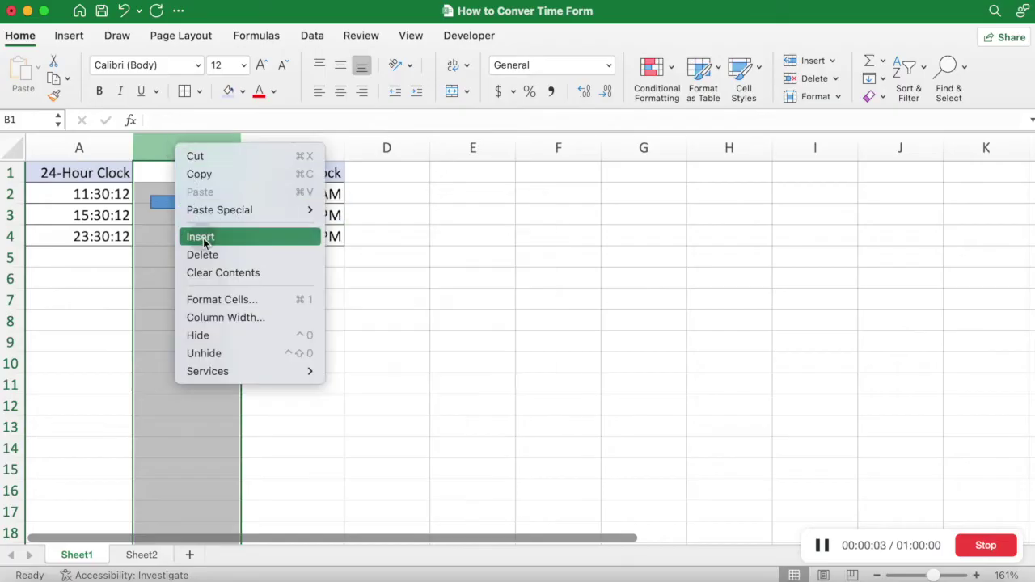
{"action": "left_click", "coordinate": [202, 238]}
Enter =TEXT(A2,"HH:MM:SS AM/PM") in B2 so it shows 11:30:12 AM.
{"action": "left_click", "coordinate": [182, 196]}
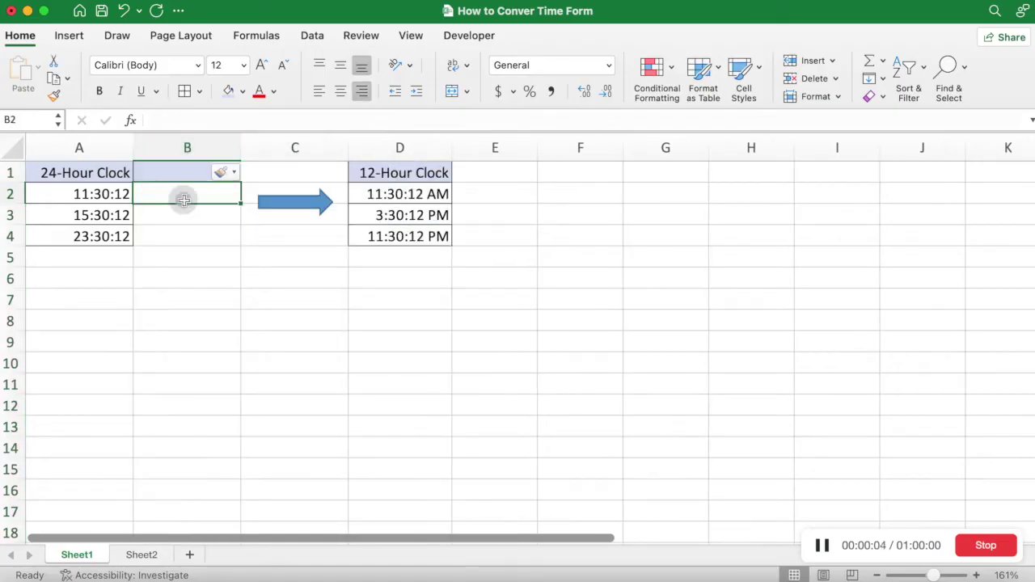
{"action": "type", "text": "=TEXT"}
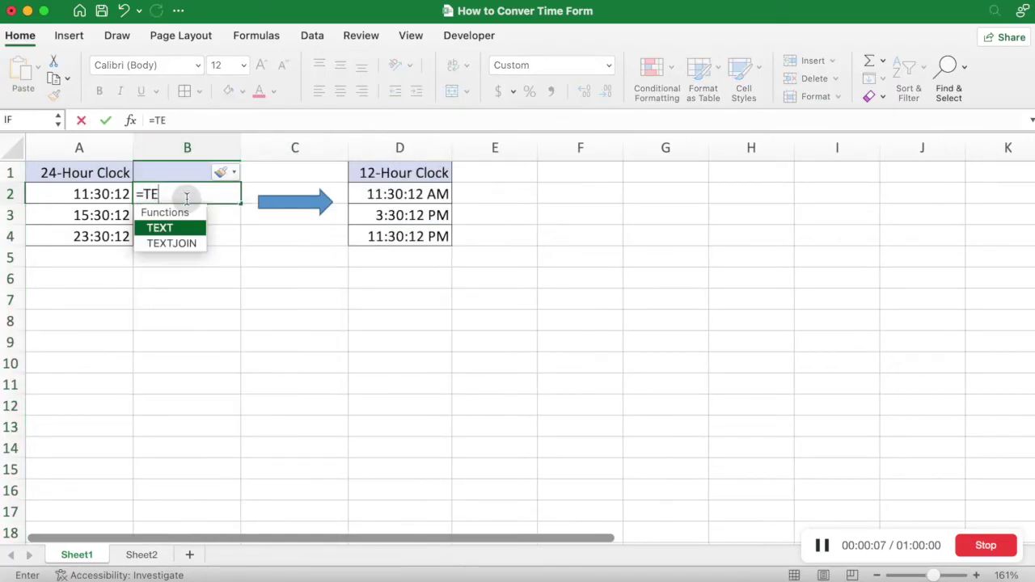
{"action": "left_click", "coordinate": [160, 227]}
{"action": "left_click", "coordinate": [165, 233]}
{"action": "left_click", "coordinate": [97, 194]}
{"action": "type", "text": ",\"HH:M"}
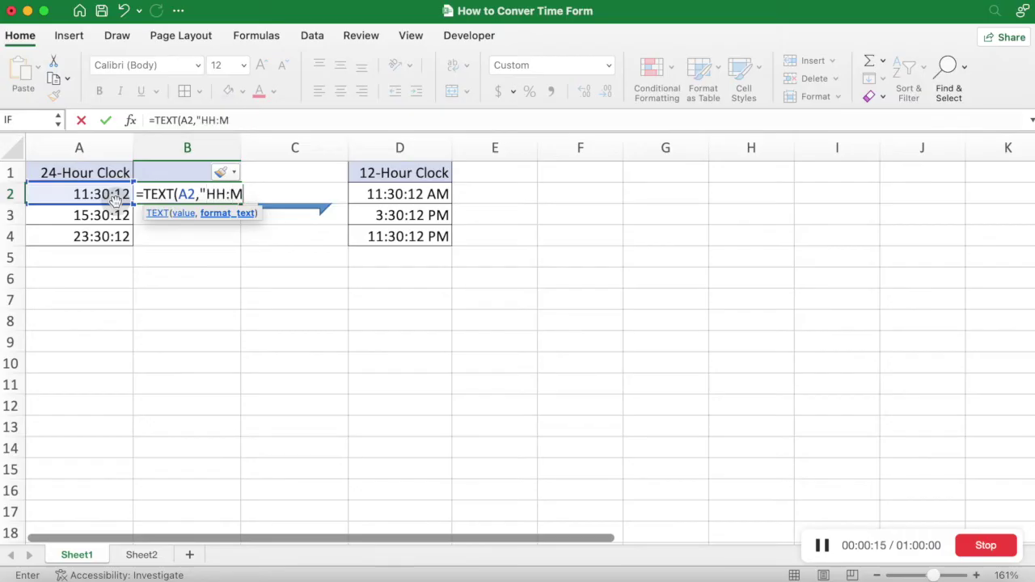
{"action": "type", "text": "M:SS"}
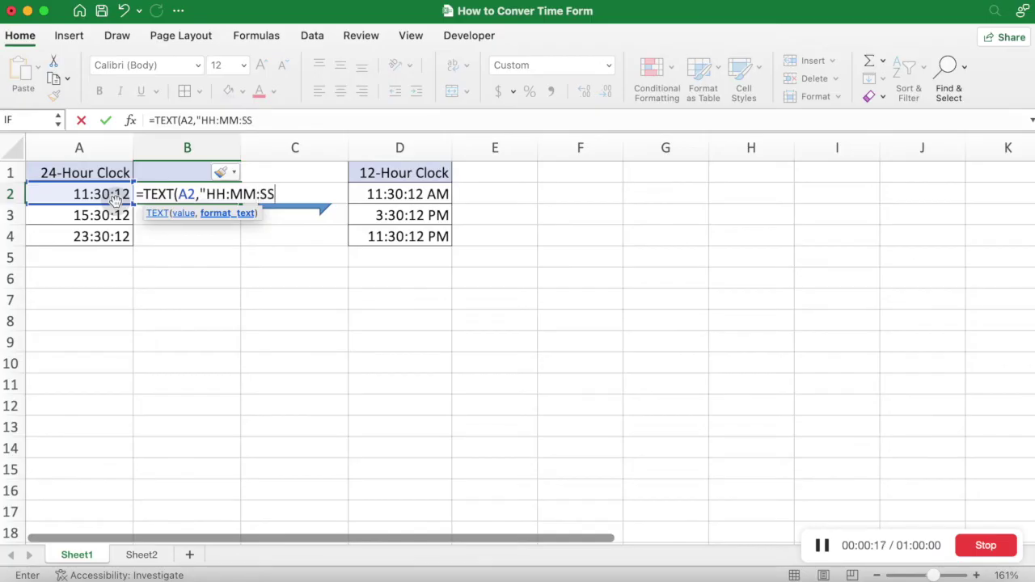
{"action": "type", "text": " AM/PM\""}
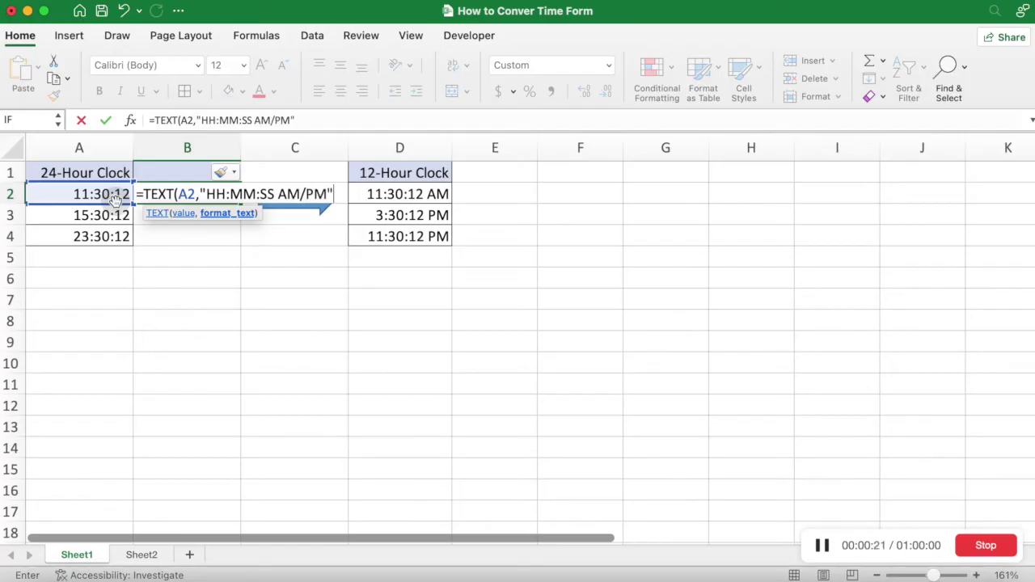
{"action": "type", "text": ")"}
{"action": "key", "text": "Return"}
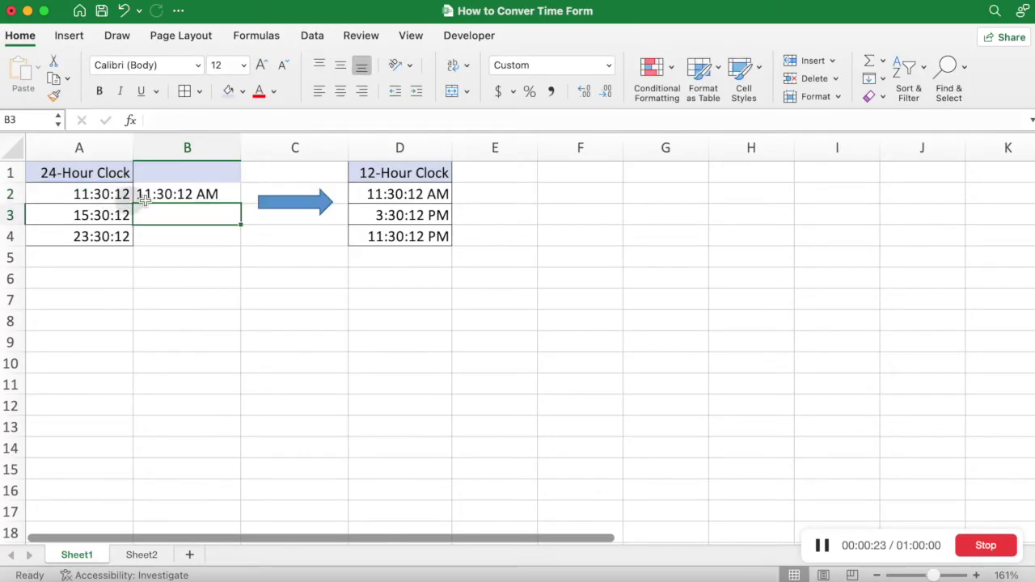
{"action": "left_click", "coordinate": [220, 191]}
Fill B2's formula down to B4, giving 03:30:12 PM and 11:30:12 PM.
{"action": "left_click_drag", "start_coordinate": [239, 204], "coordinate": [232, 242]}
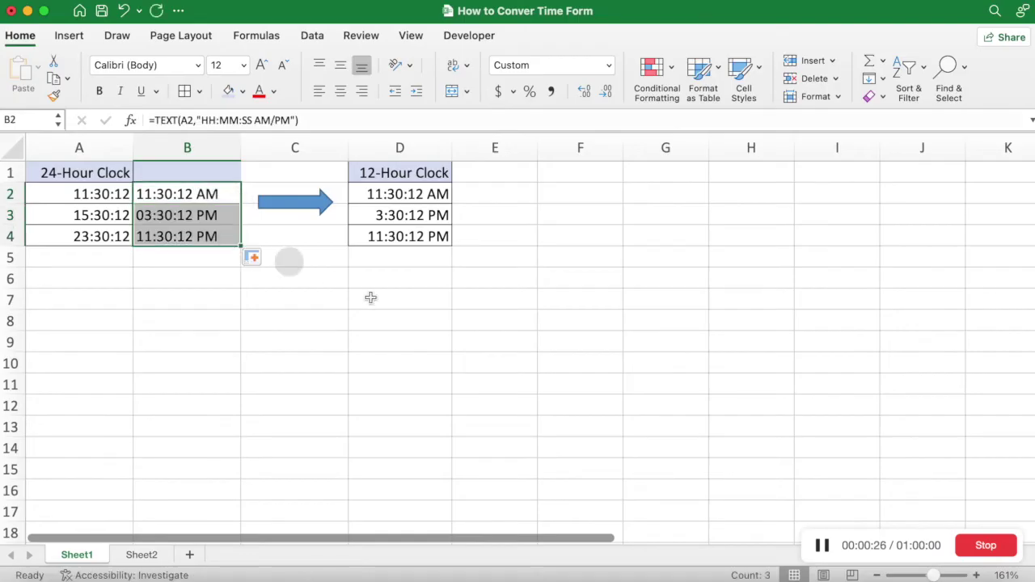
{"action": "left_click", "coordinate": [650, 351]}
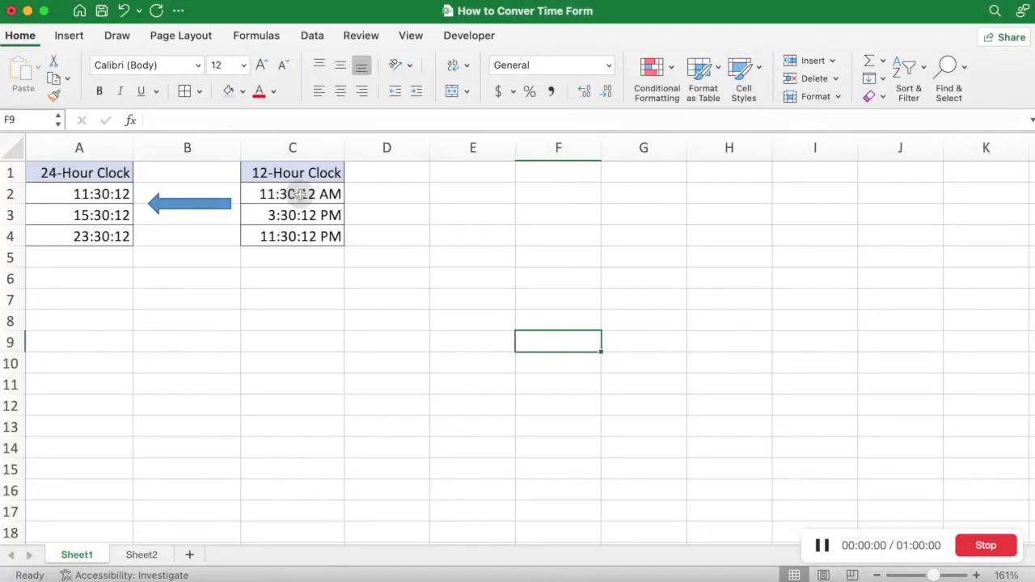
Format C2:C4 with the 24-hour 13:30:55 Time type.
{"action": "left_click_drag", "start_coordinate": [299, 194], "coordinate": [299, 236]}
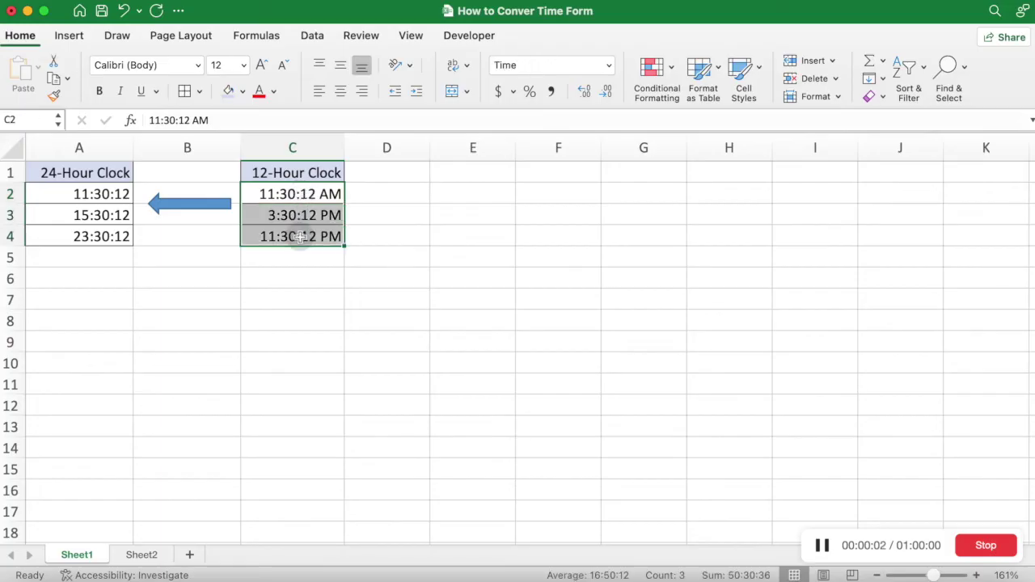
{"action": "right_click", "coordinate": [301, 237]}
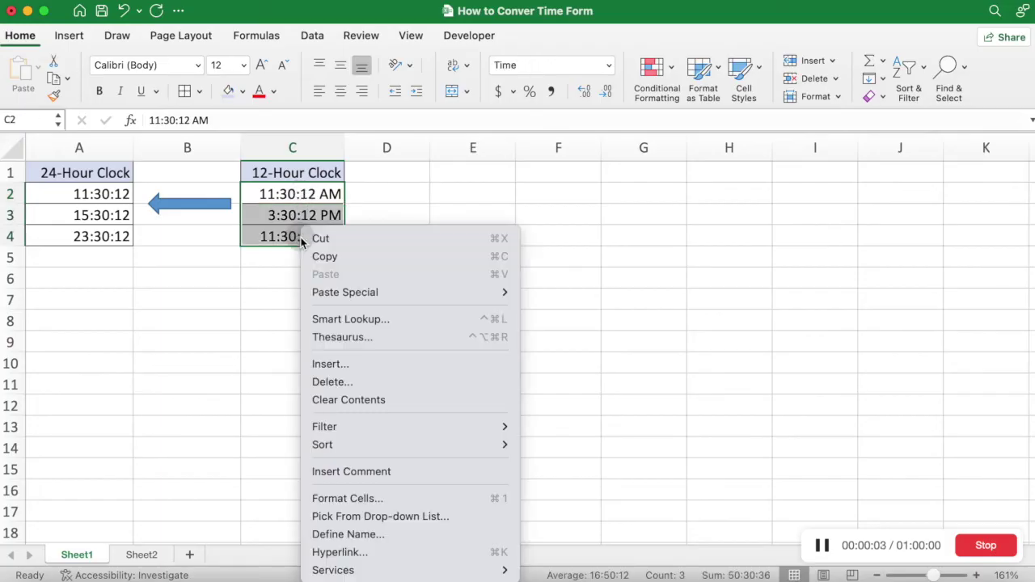
{"action": "left_click", "coordinate": [370, 505]}
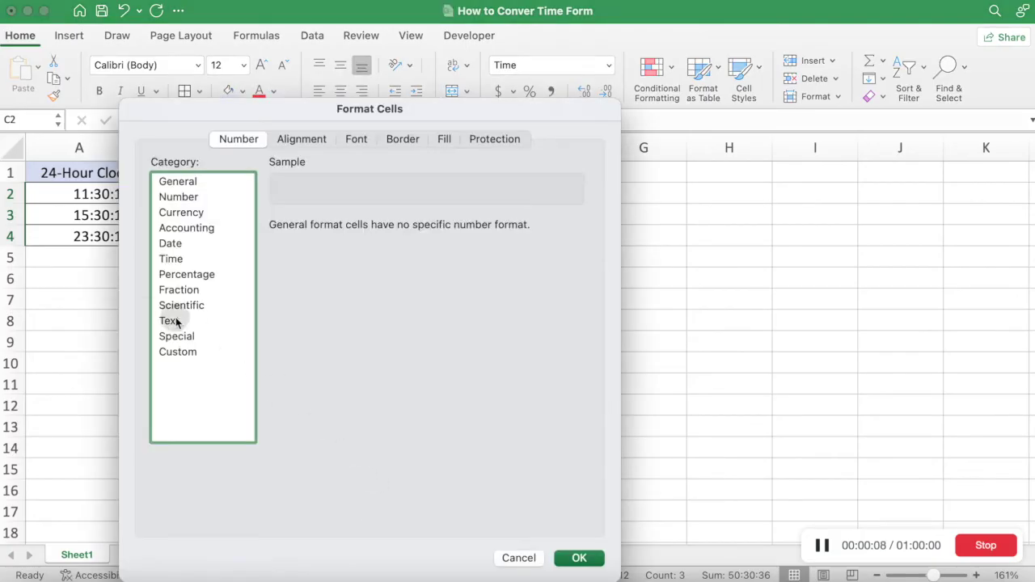
{"action": "left_click", "coordinate": [171, 321]}
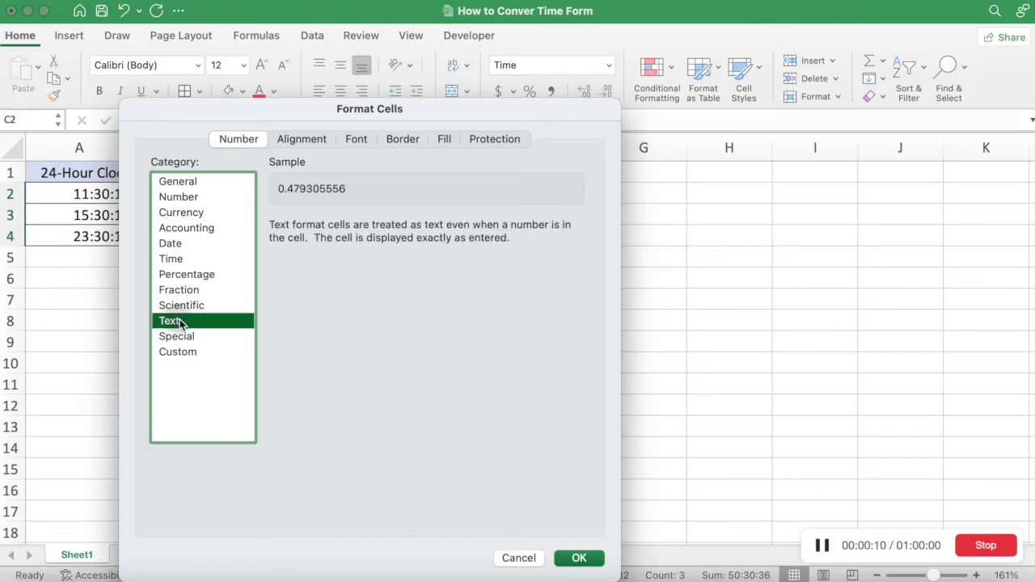
{"action": "left_click", "coordinate": [171, 261]}
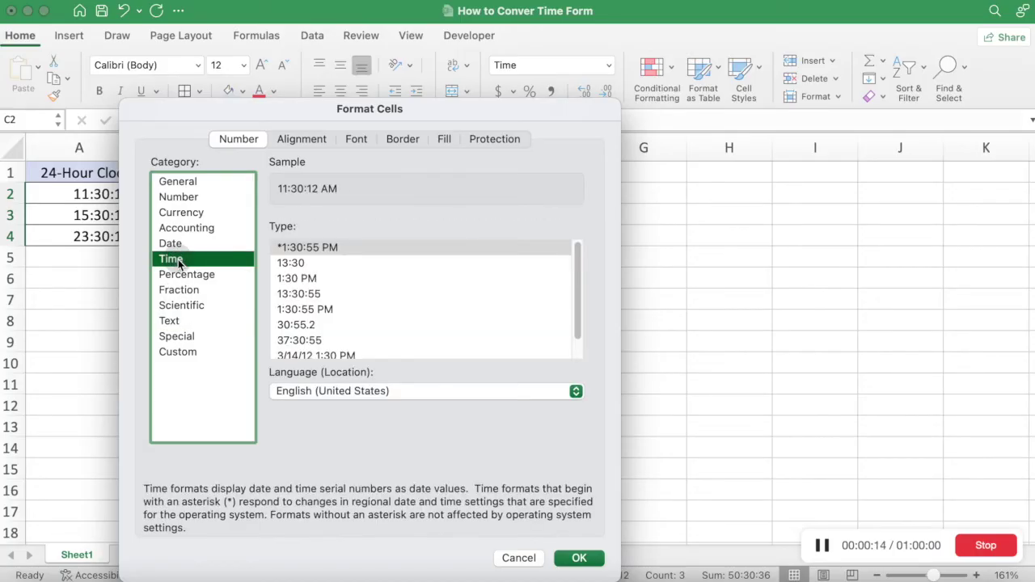
{"action": "left_click", "coordinate": [302, 293]}
{"action": "left_click", "coordinate": [592, 564]}
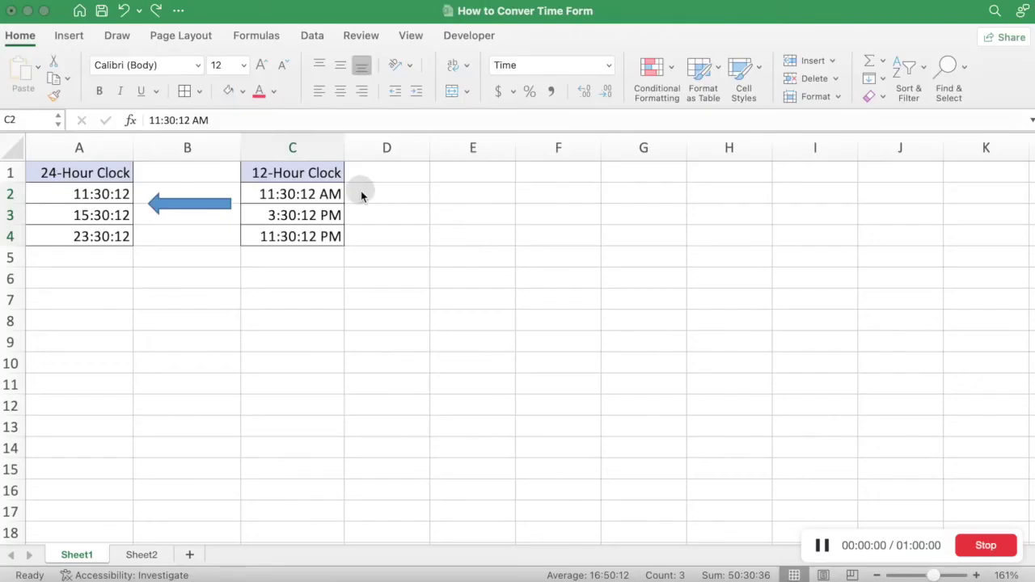
Enter =TEXT(C2,"HH:MM:SS") in D2 and fill it down to D4.
{"action": "left_click", "coordinate": [365, 194]}
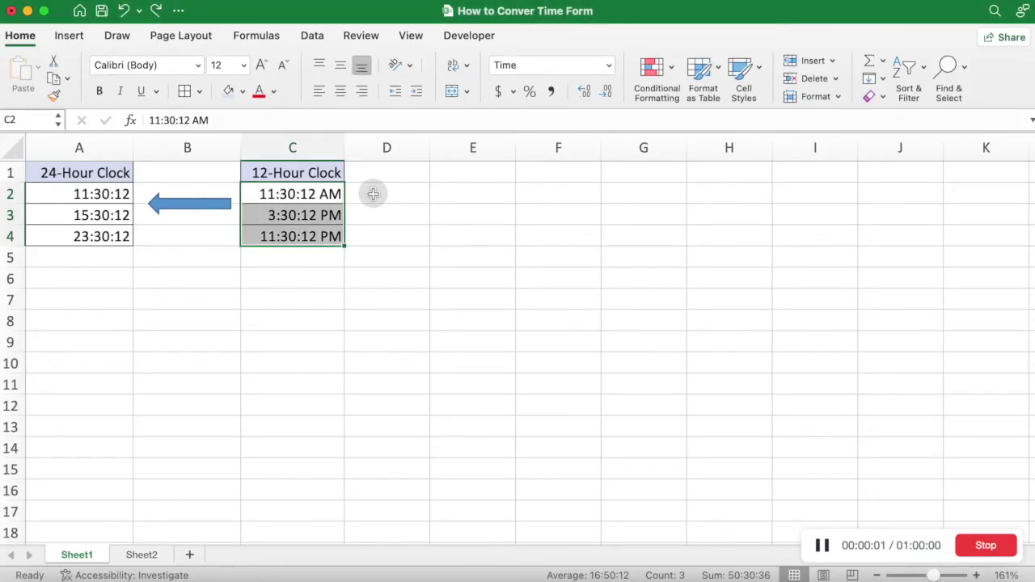
{"action": "left_click", "coordinate": [373, 194]}
{"action": "type", "text": "="}
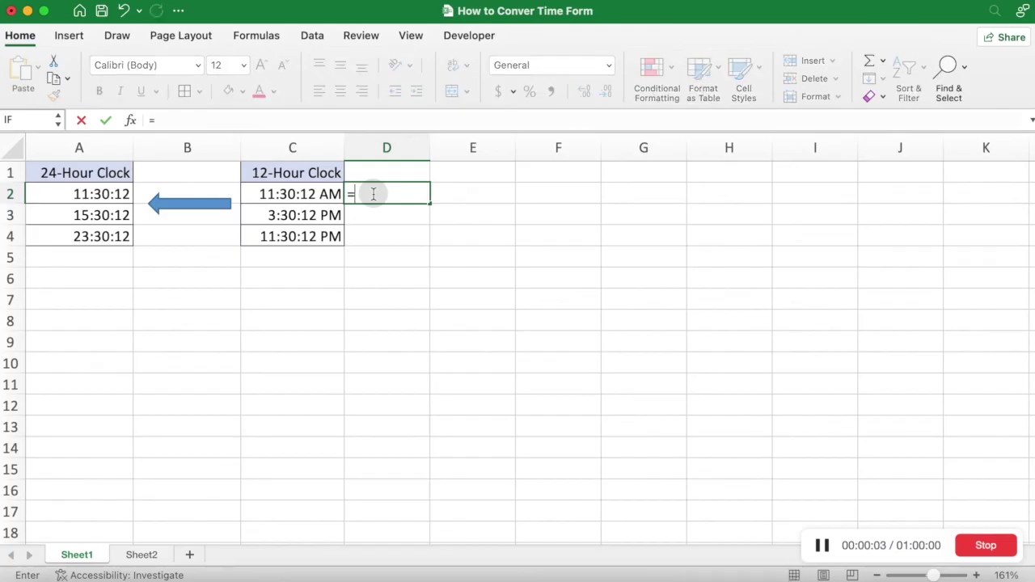
{"action": "type", "text": "TEXT"}
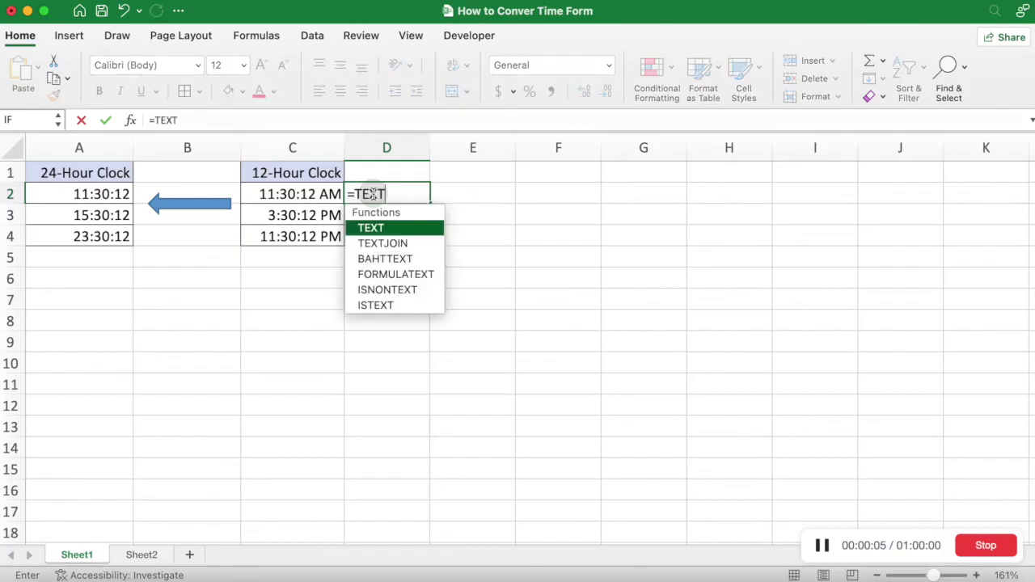
{"action": "double_click", "coordinate": [381, 229]}
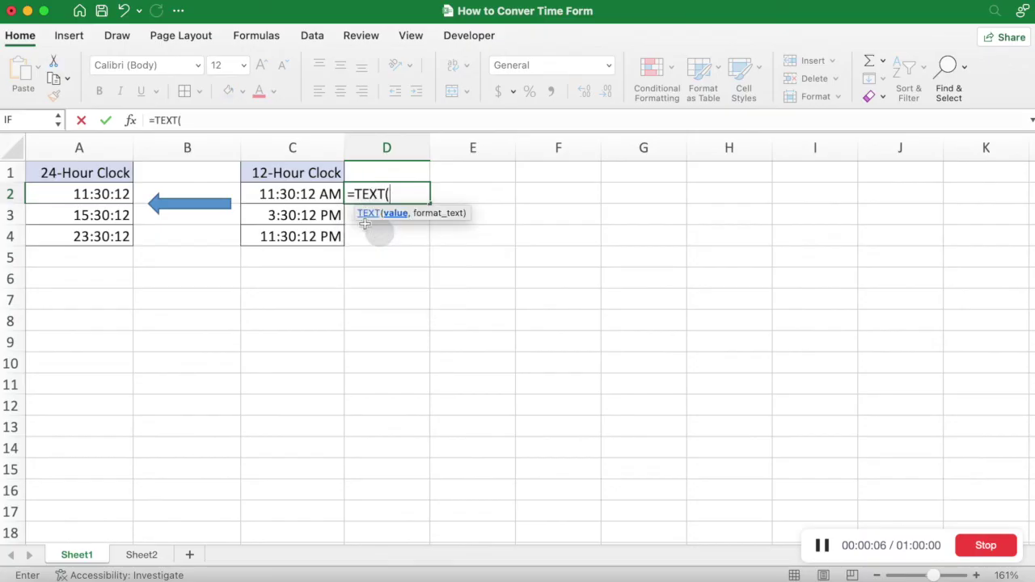
{"action": "left_click", "coordinate": [311, 196]}
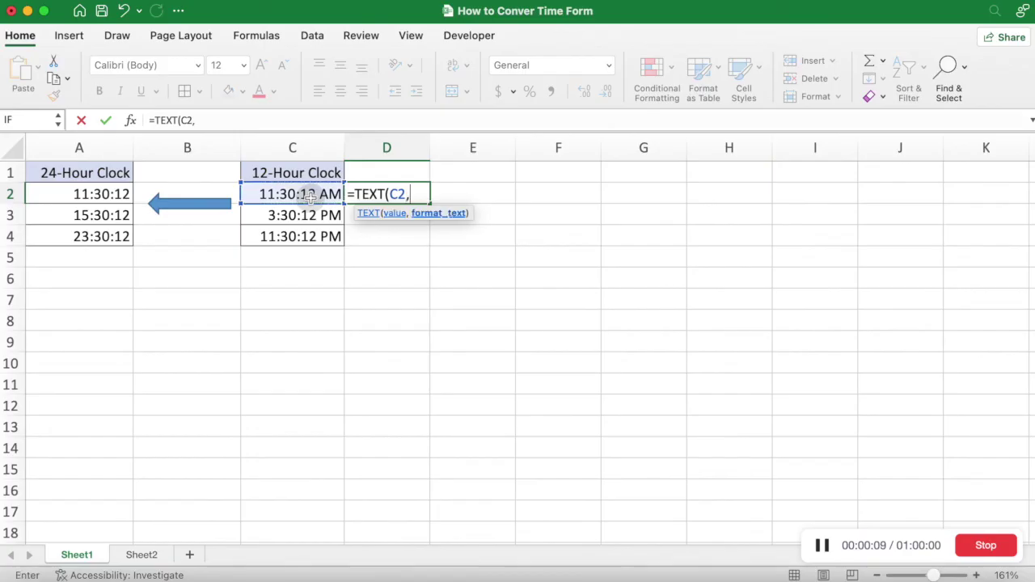
{"action": "type", "text": "HH:MM:SS\""}
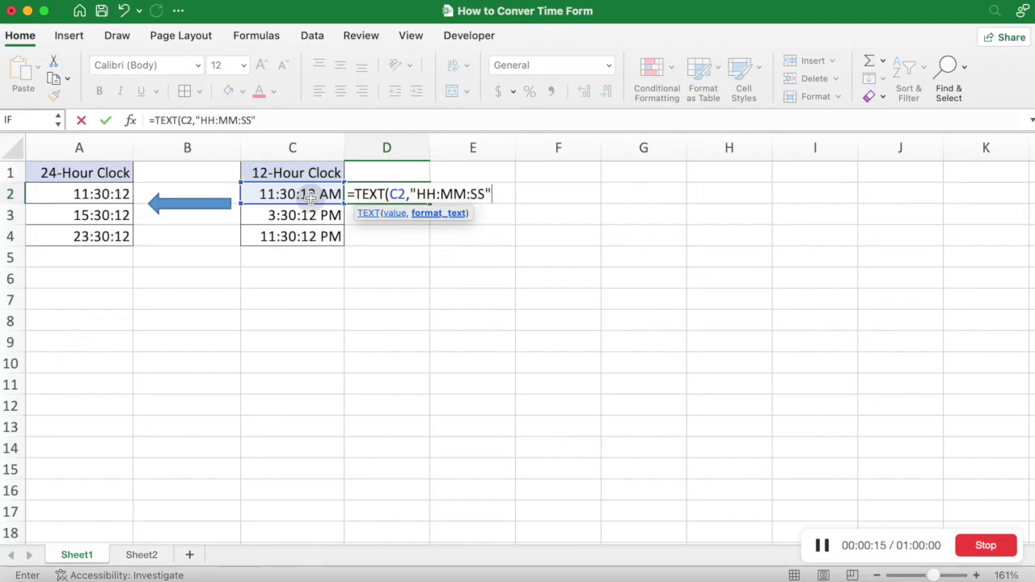
{"action": "type", "text": ")"}
{"action": "key", "text": "Return"}
{"action": "left_click", "coordinate": [424, 198]}
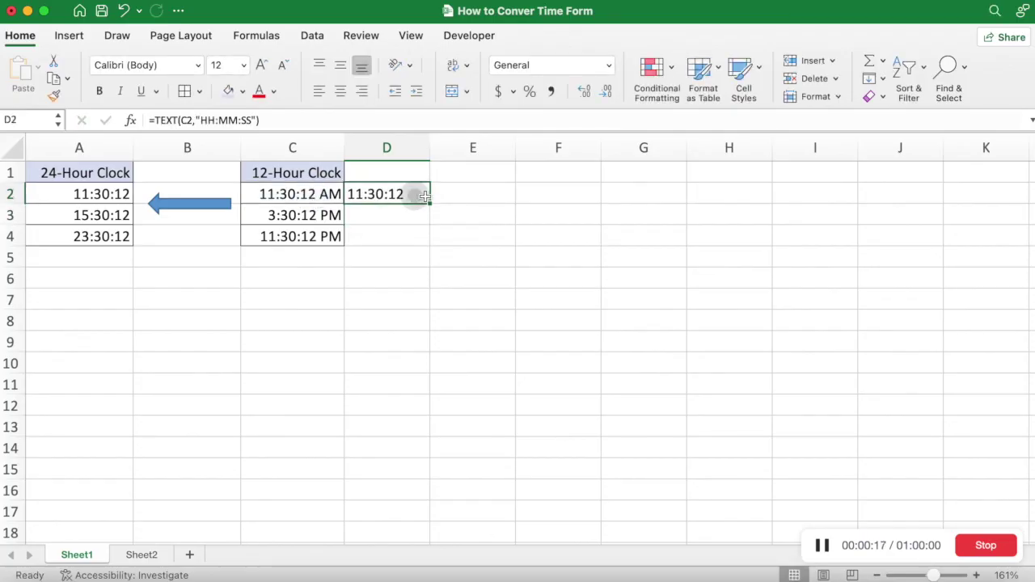
{"action": "left_click_drag", "start_coordinate": [429, 201], "coordinate": [422, 243]}
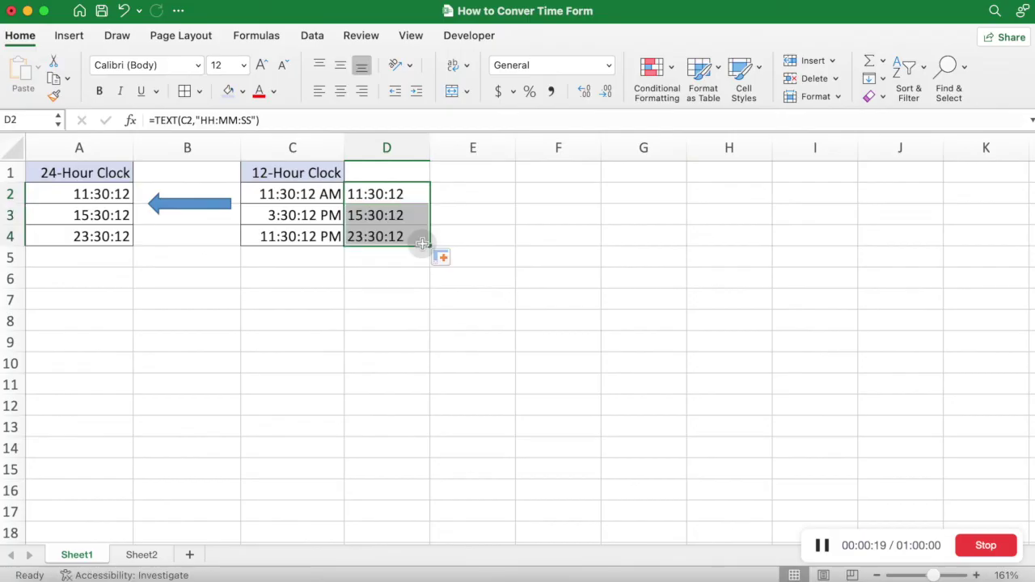